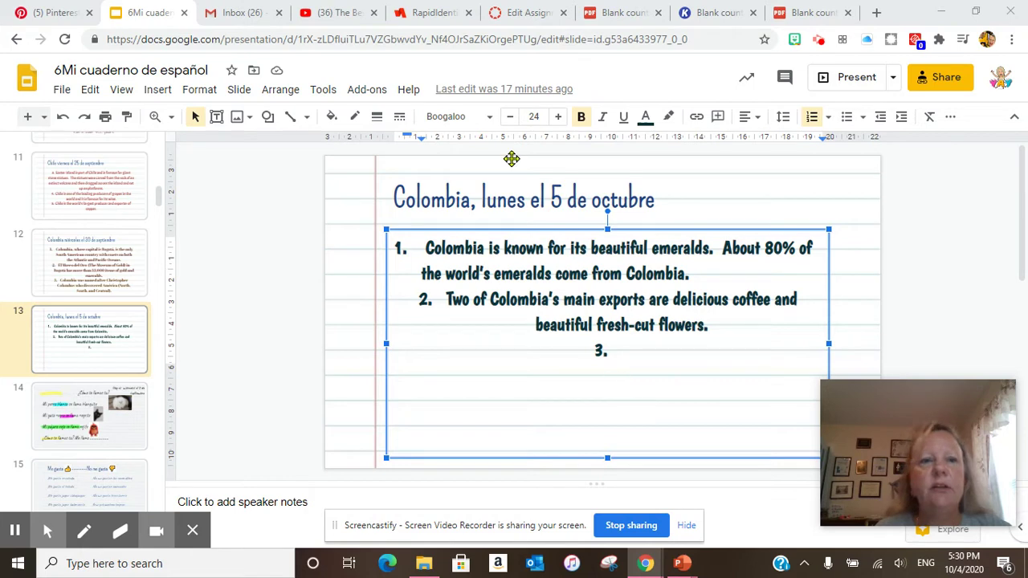
Step: Check the Country Project instructions and Hispanic Heritage Month Slide Show link, then go to the Blank country PDF
click(514, 13)
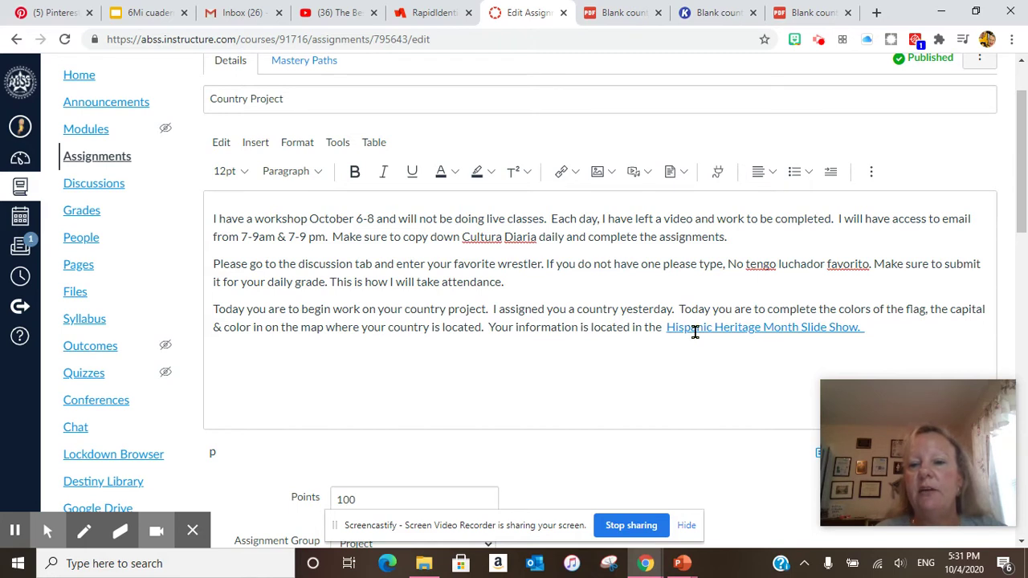
click(695, 330)
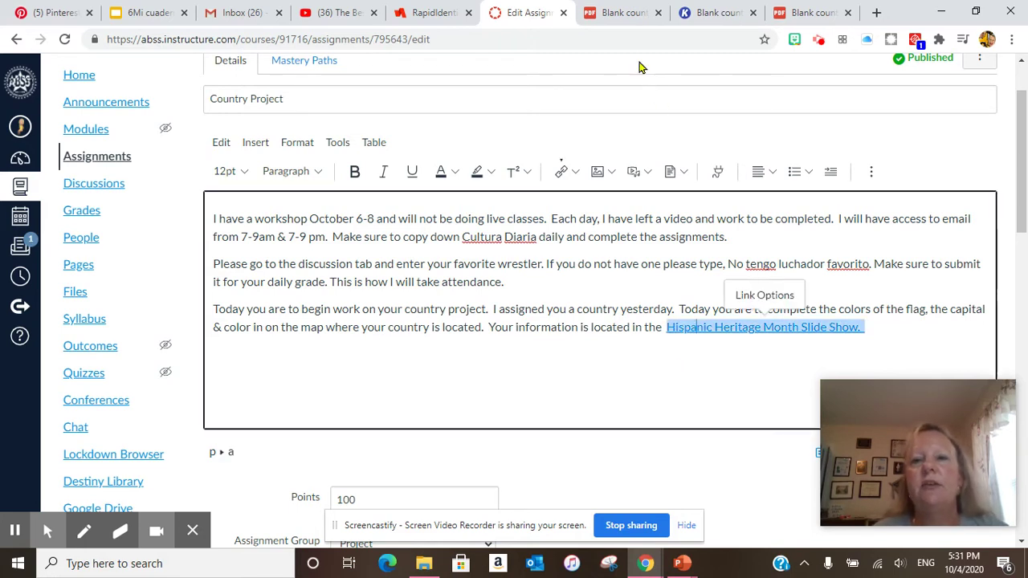
click(617, 16)
Step: Switch from the Drive preview to Blank country.PDF opened in Kami
click(794, 14)
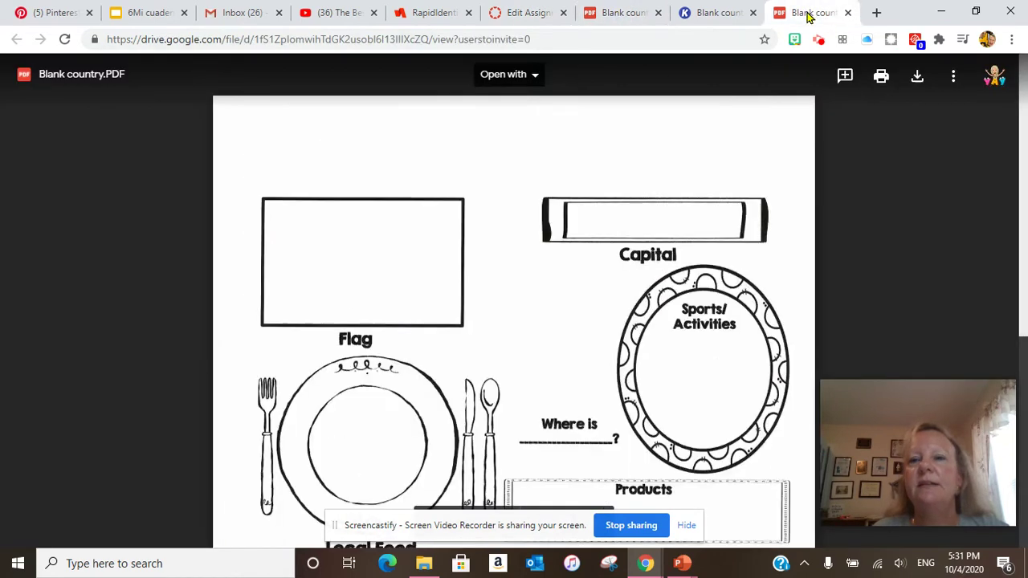
click(714, 14)
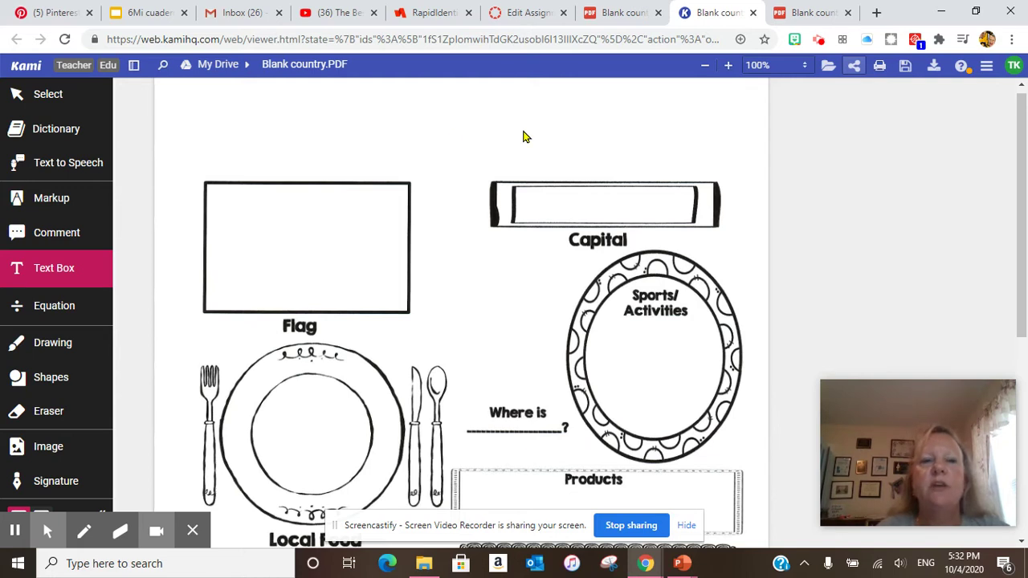
Step: Add a 'Bolivia' title text box above the Flag box at 36px, widened to the right
click(46, 273)
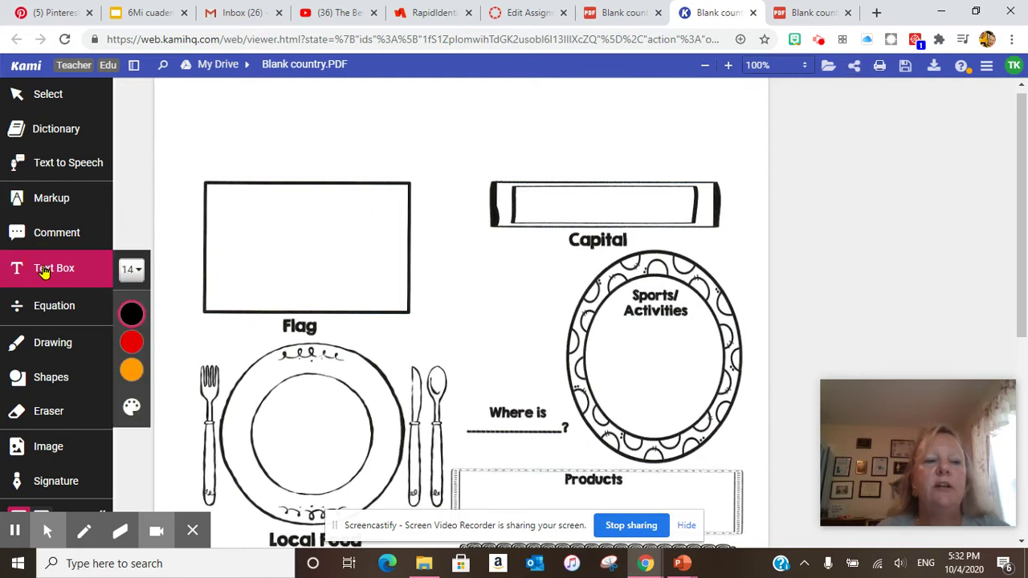
click(130, 315)
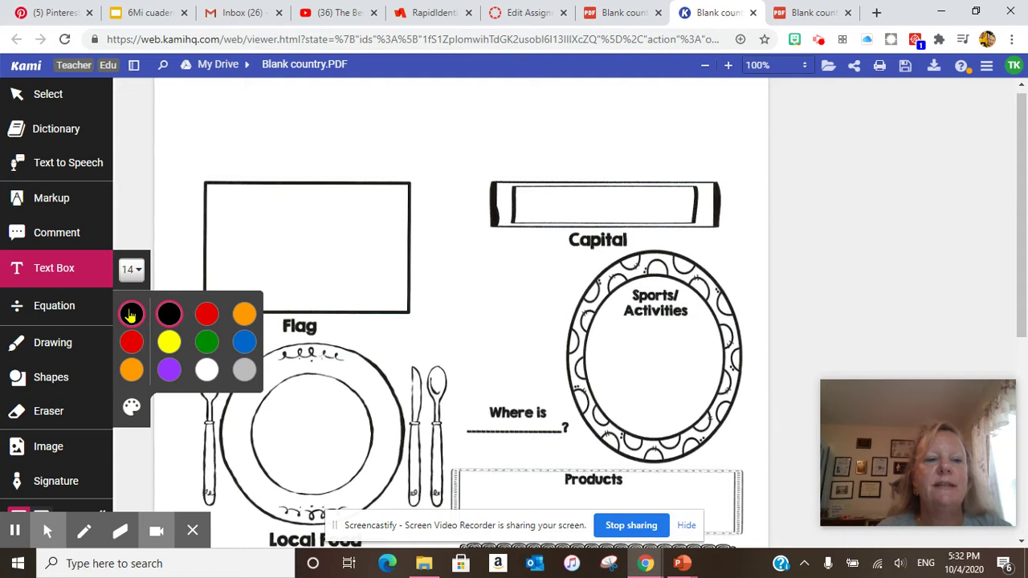
click(267, 102)
click(337, 128)
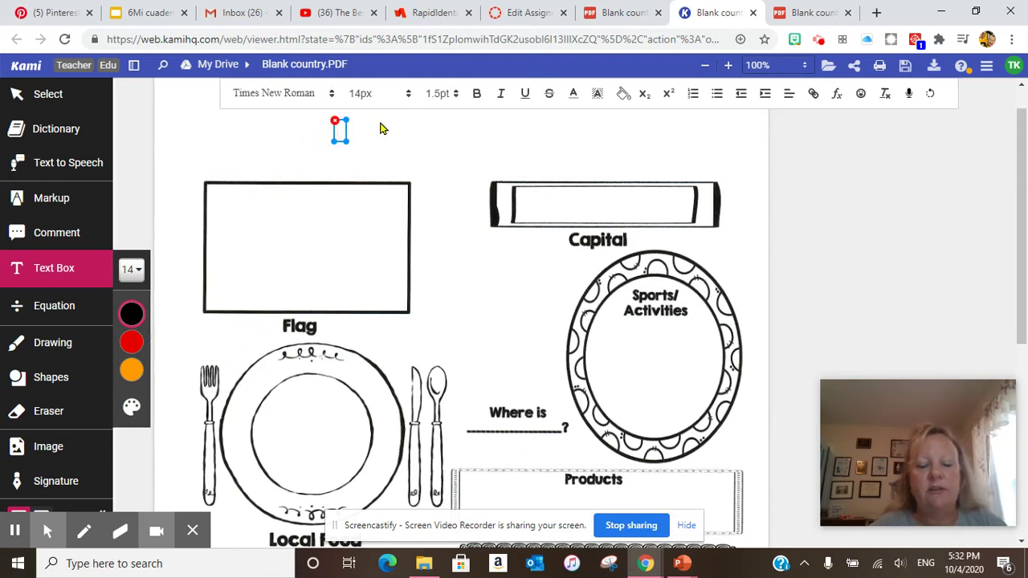
text(Bolivia)
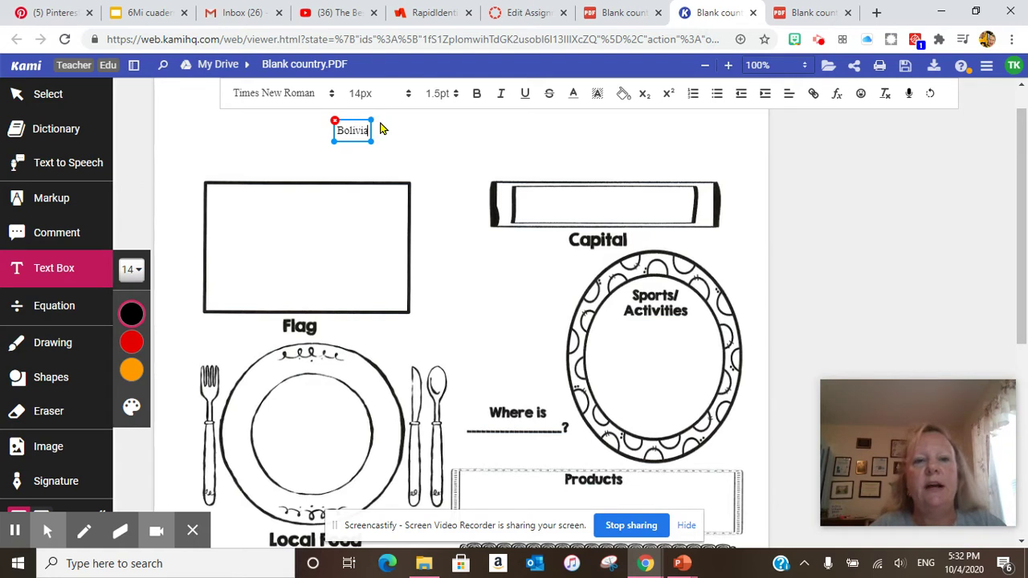
click(409, 94)
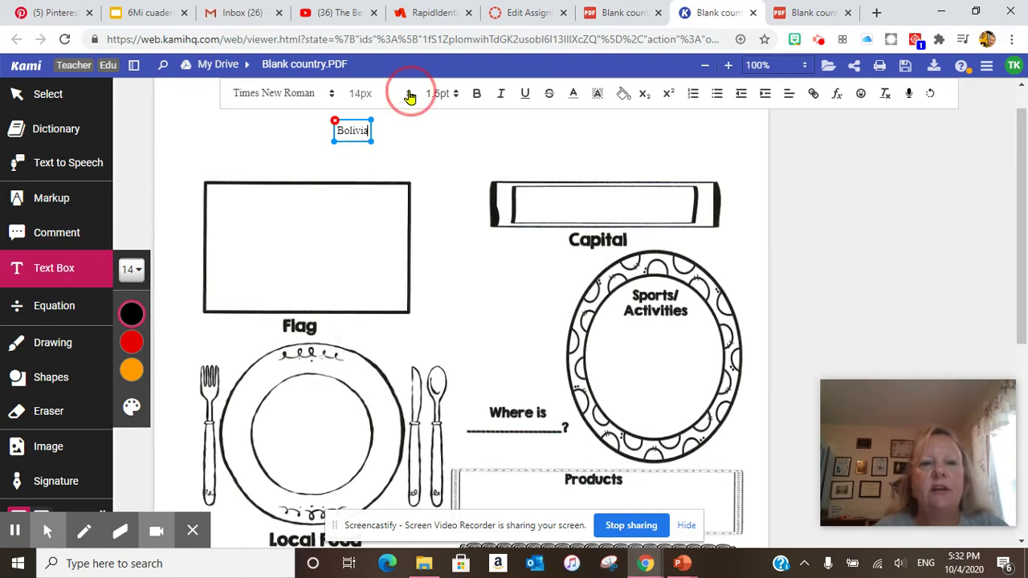
click(359, 314)
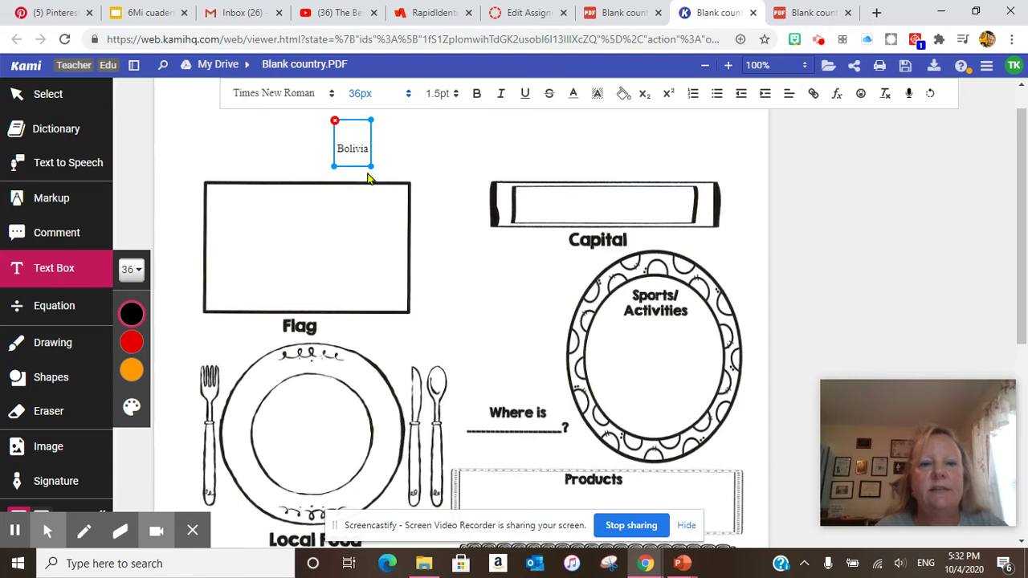
drag(370, 169, 580, 164)
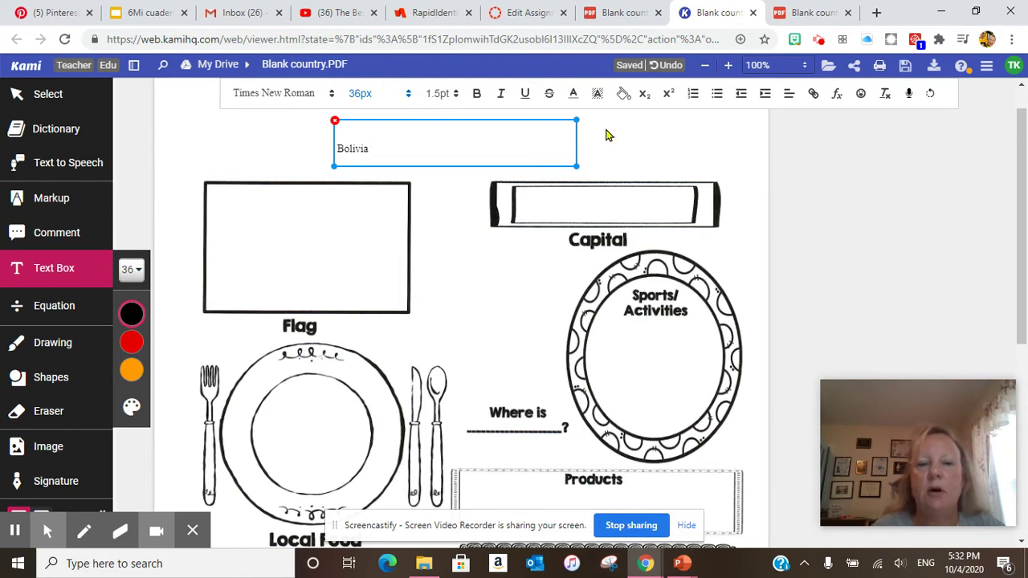
Step: Change the Bolivia title's font size to 30px
drag(386, 140, 323, 147)
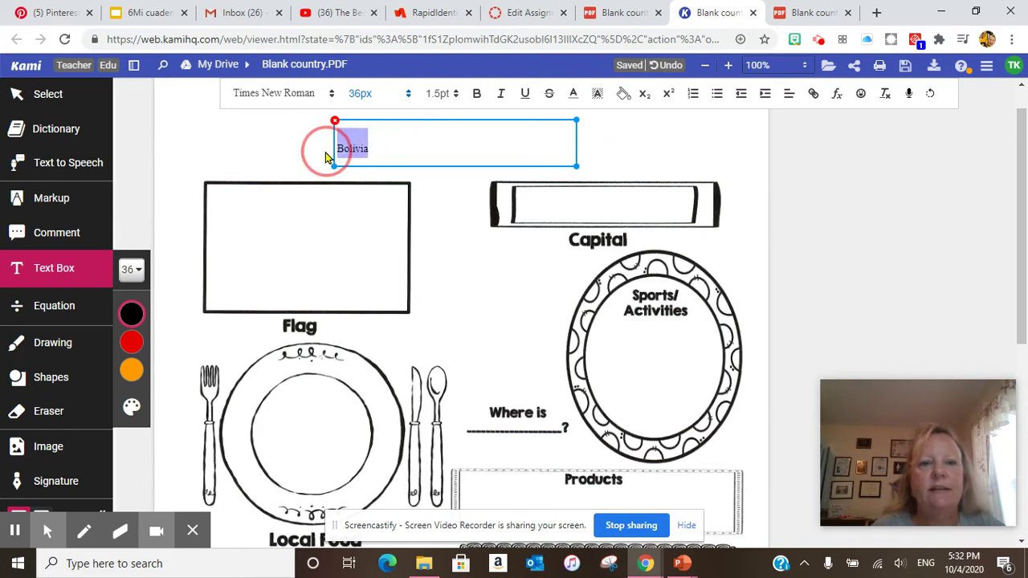
click(408, 94)
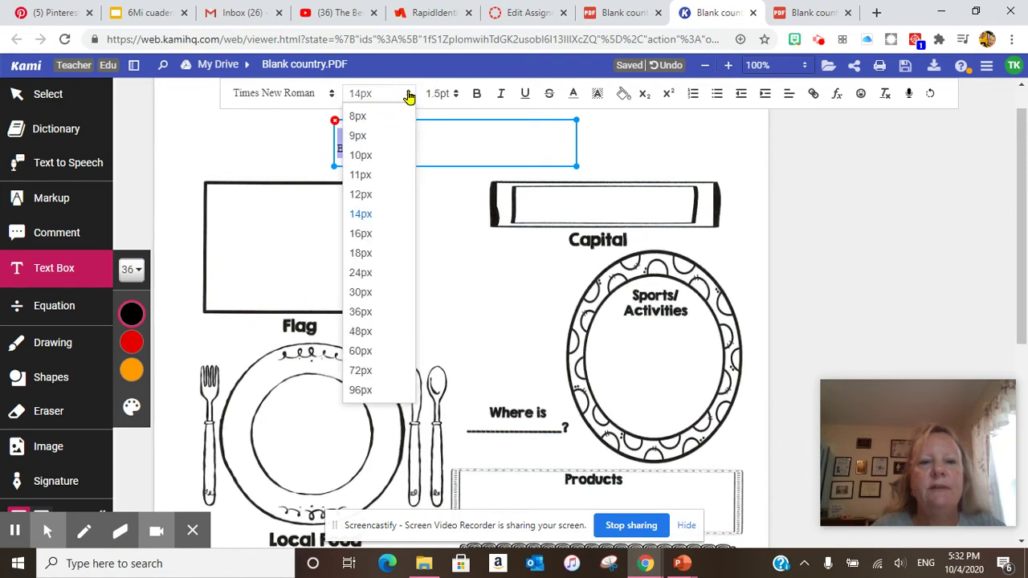
click(361, 292)
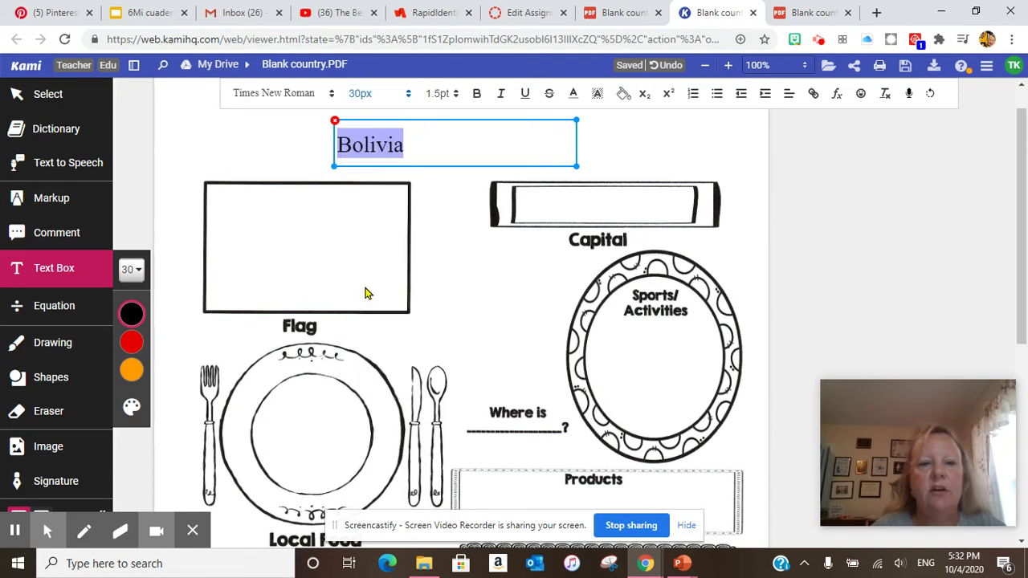
Step: Delete the accidental bullet before Bolivia and start a new text box in the Capital banner
click(720, 100)
click(822, 154)
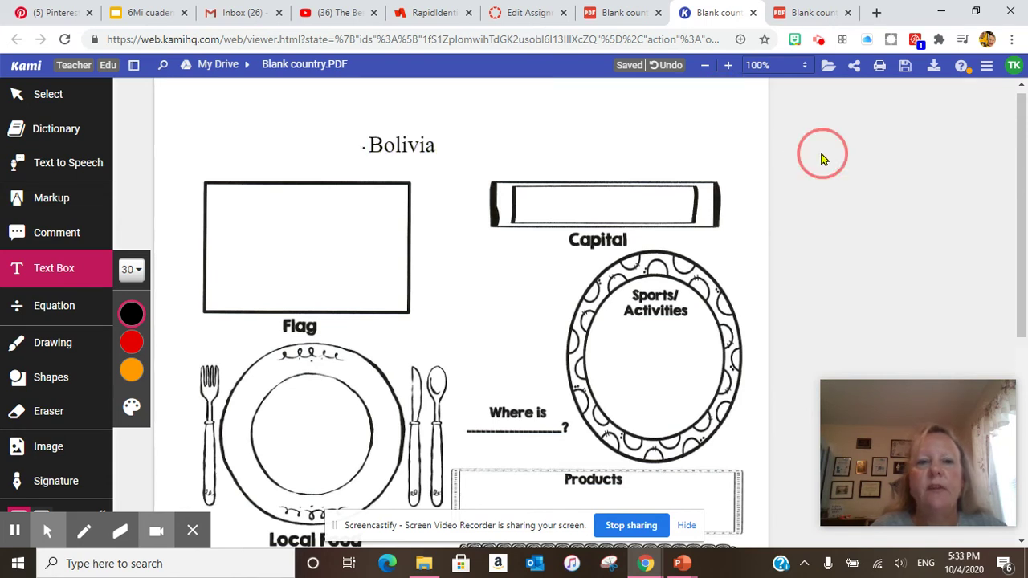
click(366, 150)
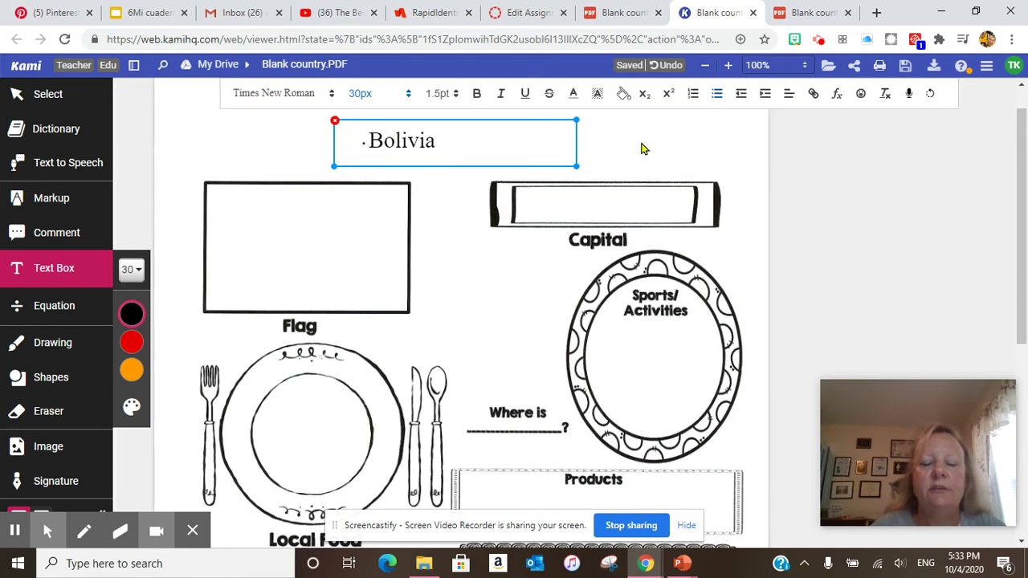
key(BackSpace)
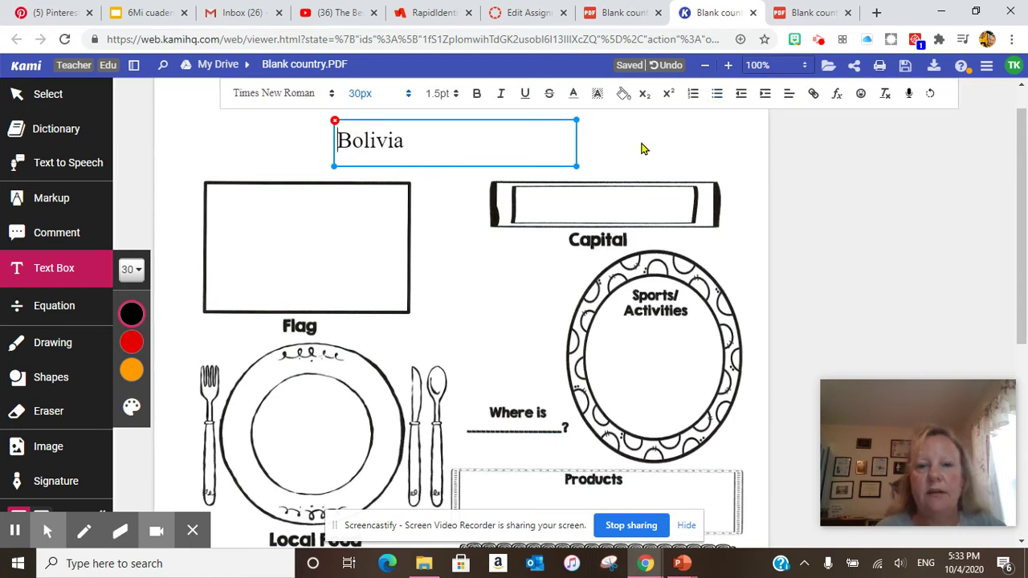
click(559, 205)
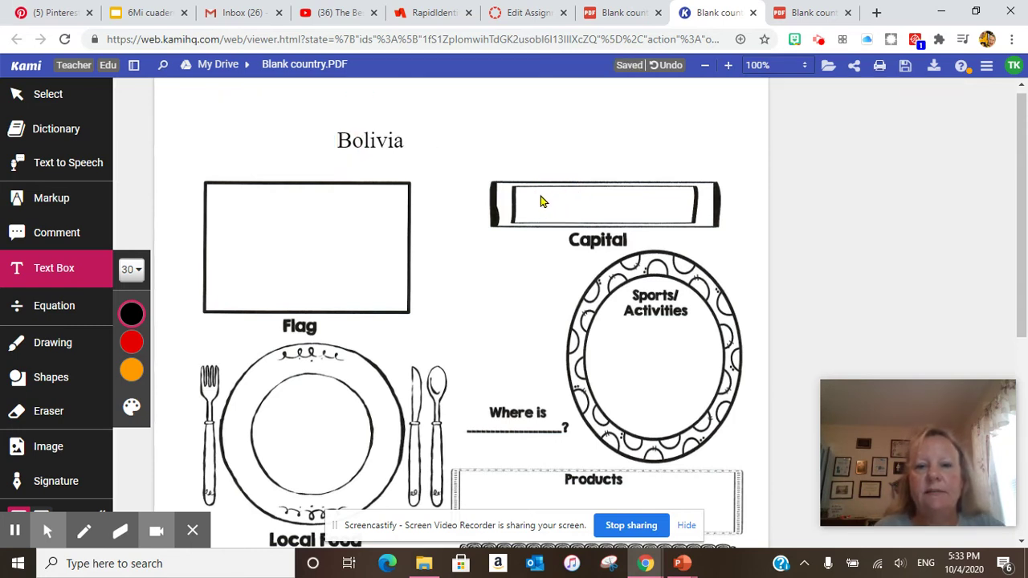
click(526, 205)
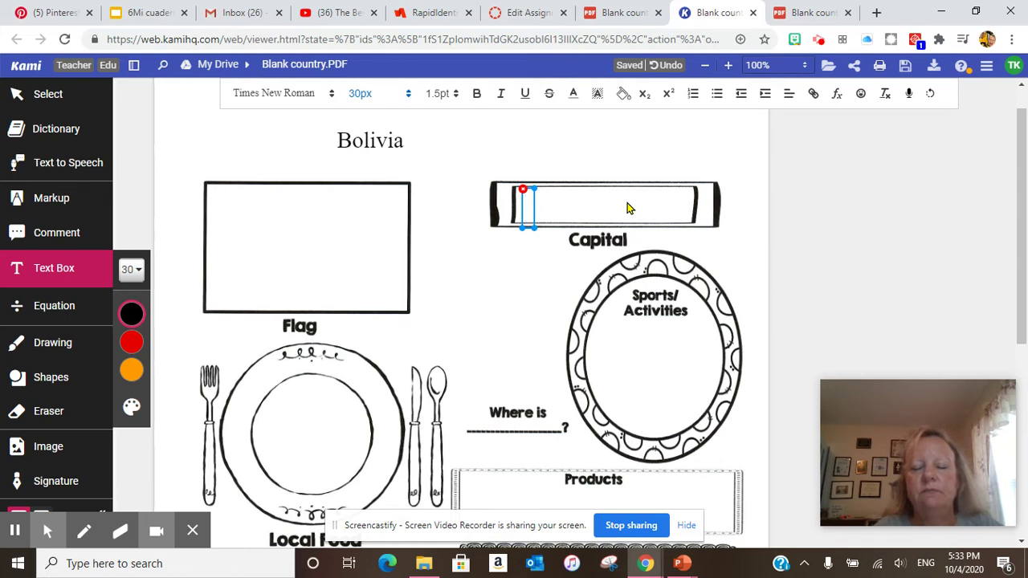
Step: Enter 'La Paz & Sucre' in the Capital text box
text(La )
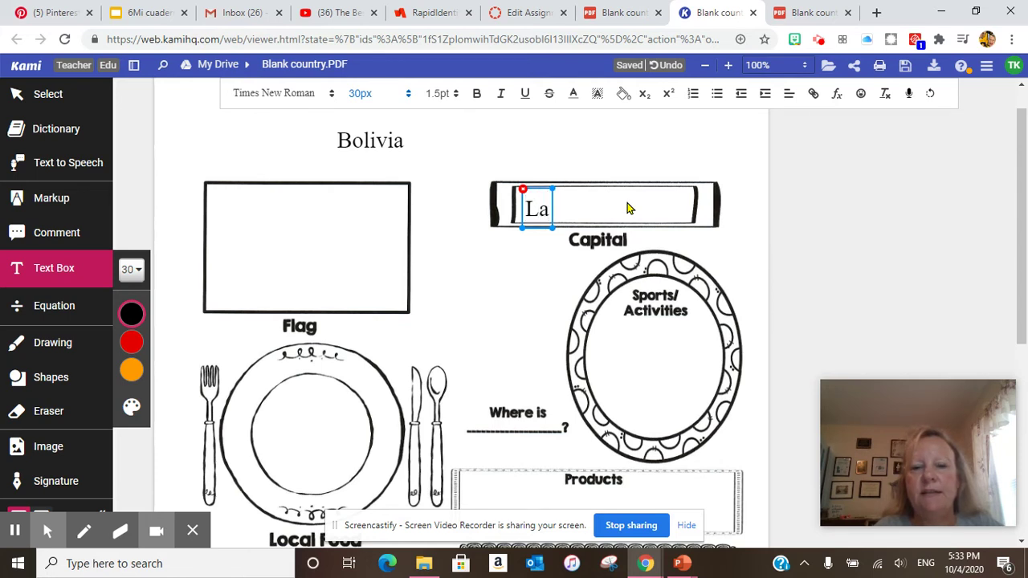
text(P)
key(BackSpace)
text(Pa)
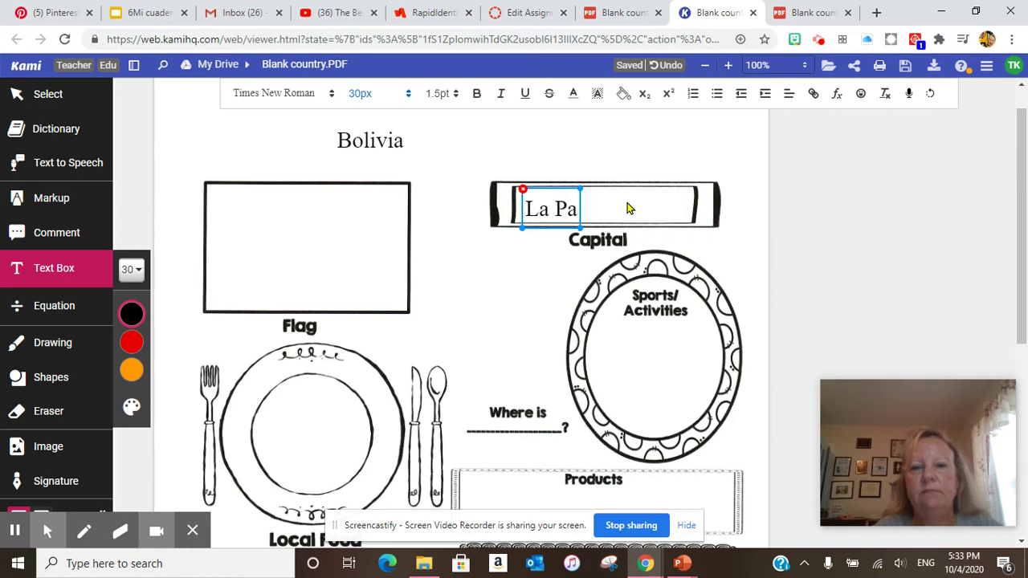
text(z & S)
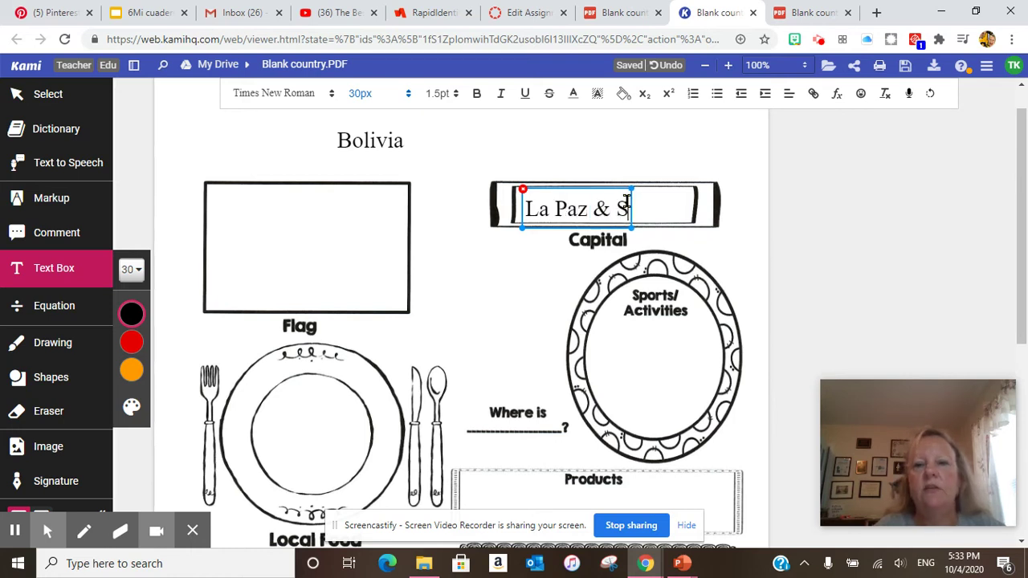
text(ucre)
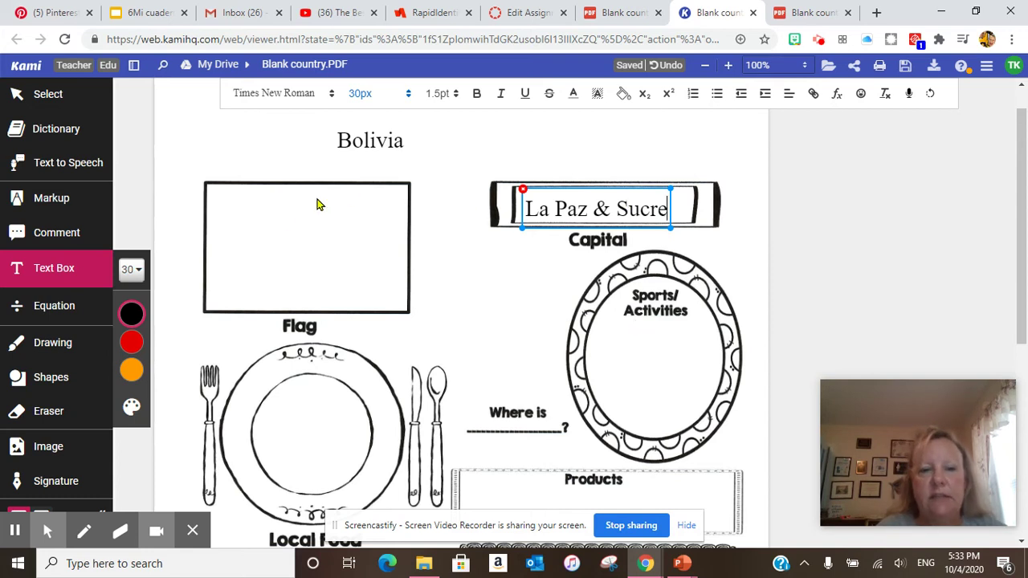
click(282, 222)
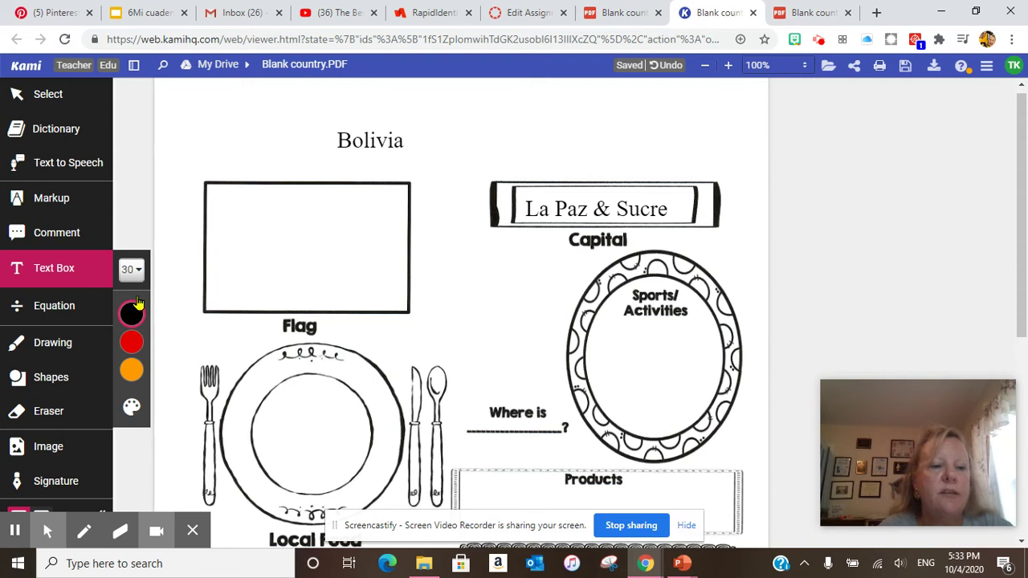
Step: Draw two freehand vertical lines splitting the Flag box into three stripes
click(58, 343)
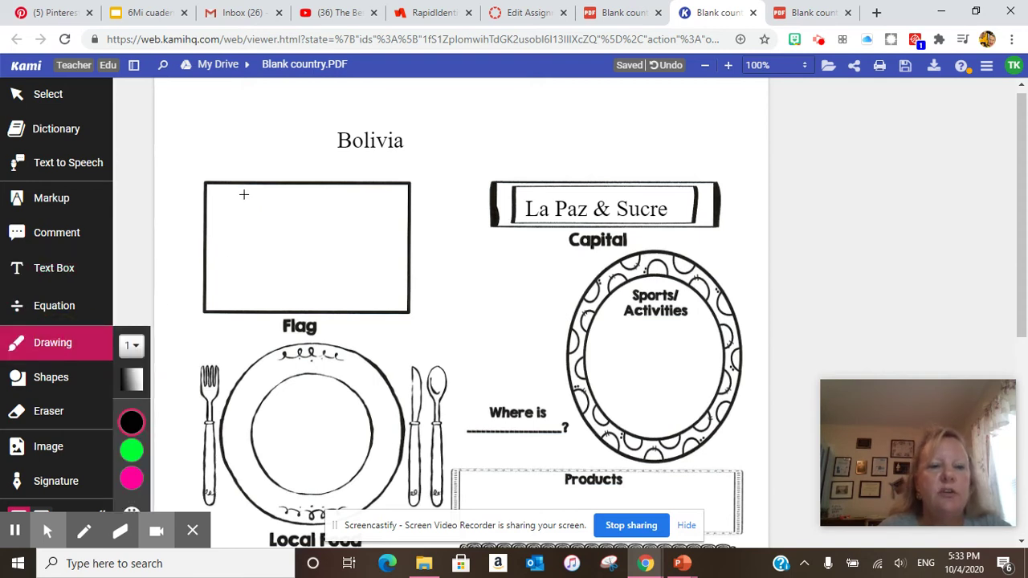
mouse_move(249, 186)
mouse_down()
mouse_move(240, 268)
mouse_move(251, 319)
mouse_up()
drag(328, 198, 327, 328)
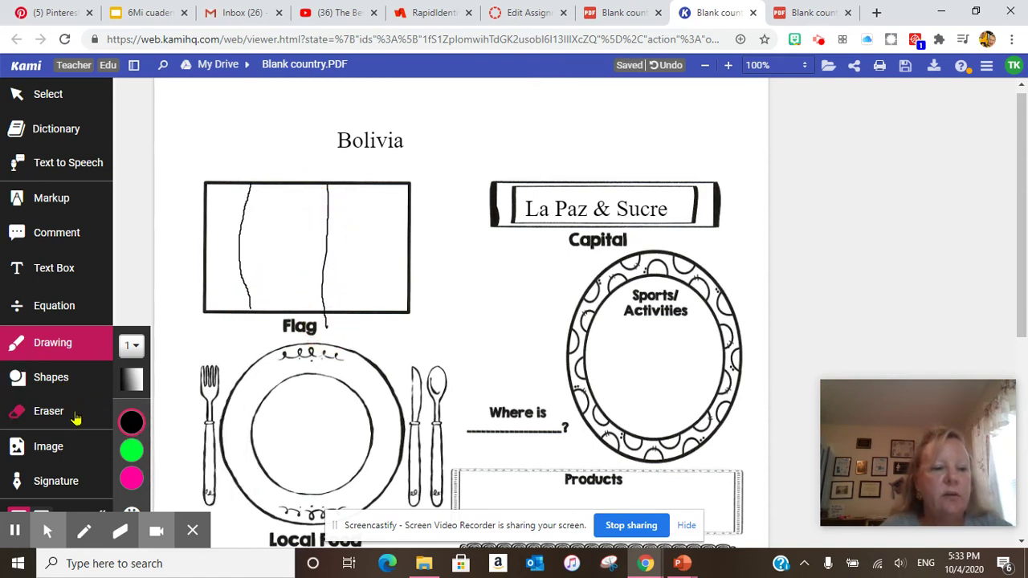
click(52, 204)
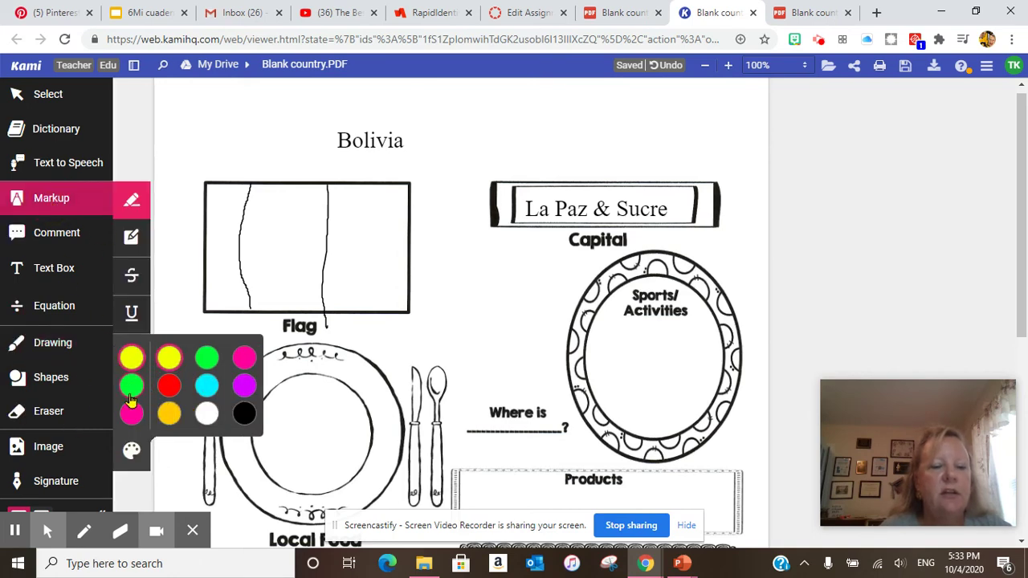
Step: Pick red as the markup colour after first viewing the custom palette editor
click(132, 450)
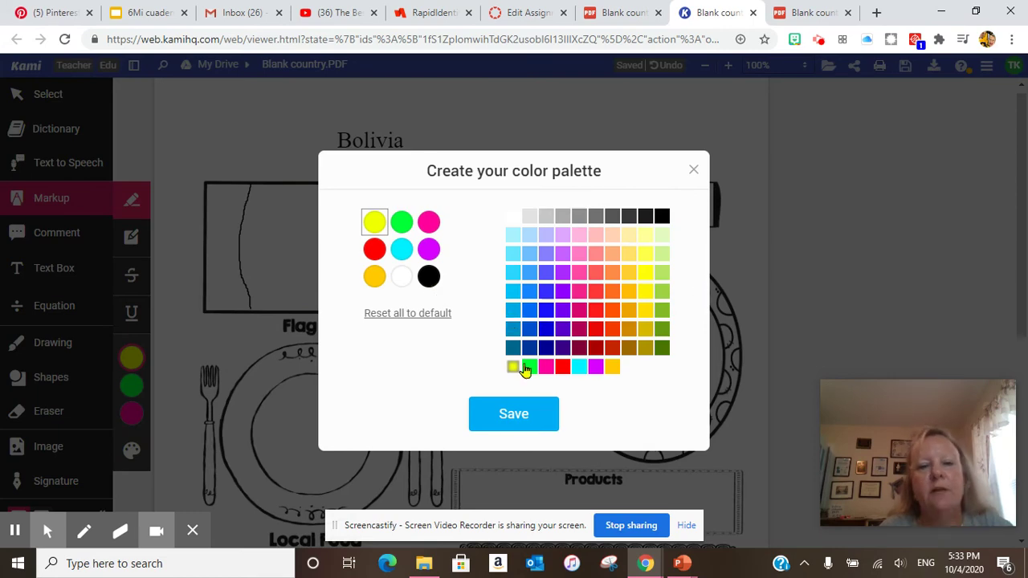
triple_click(229, 224)
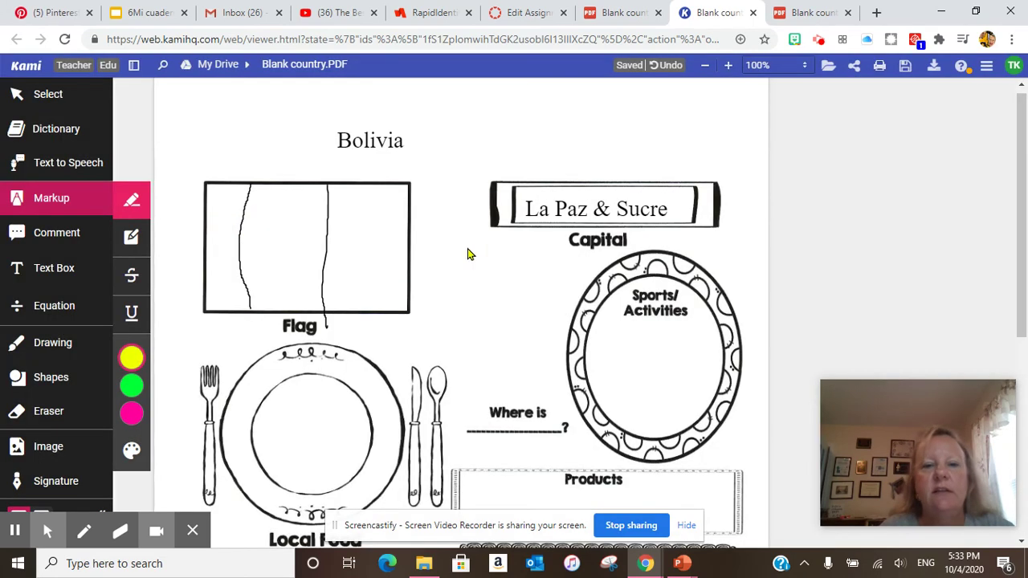
mouse_move(133, 352)
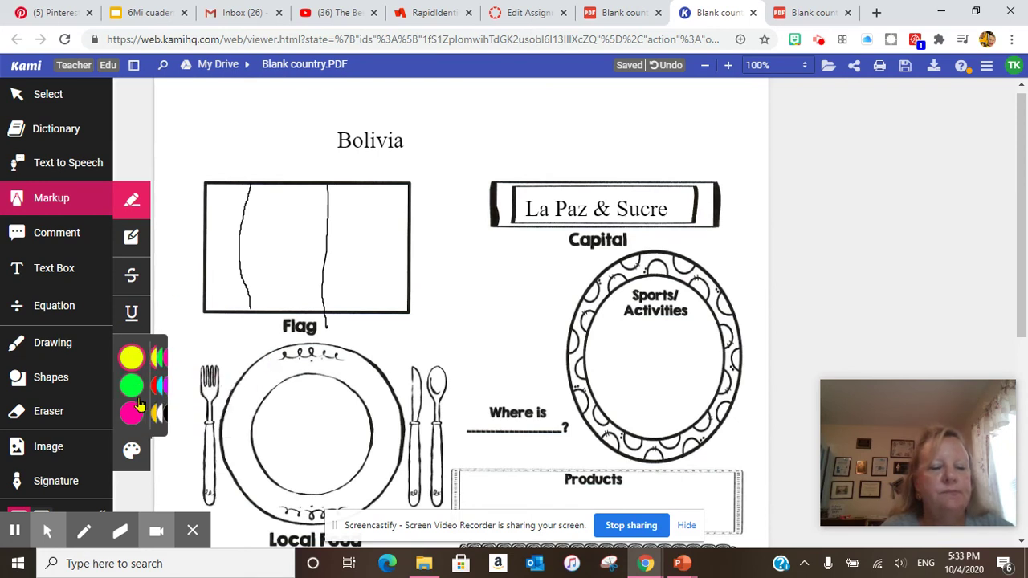
click(169, 386)
click(230, 195)
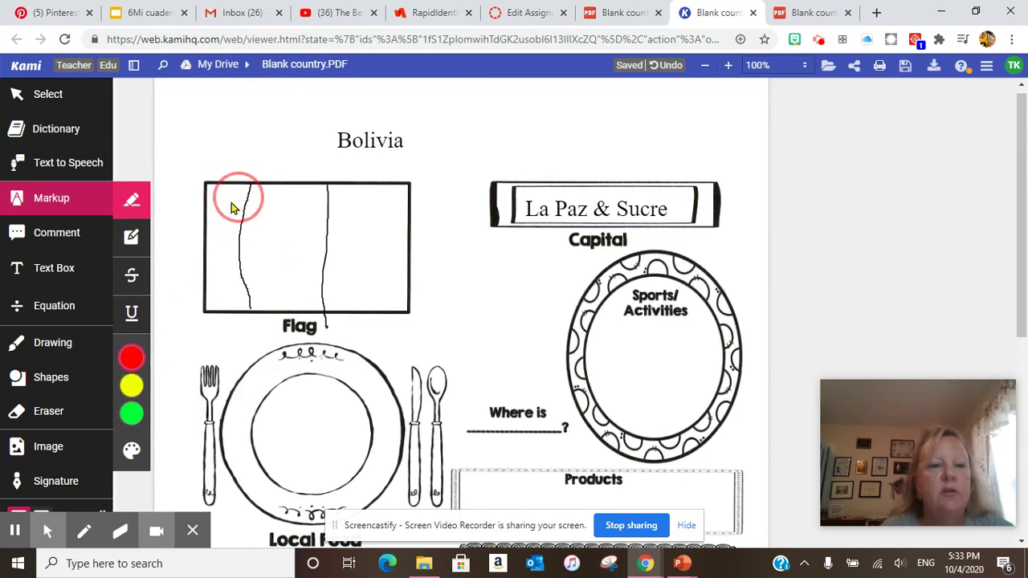
click(227, 211)
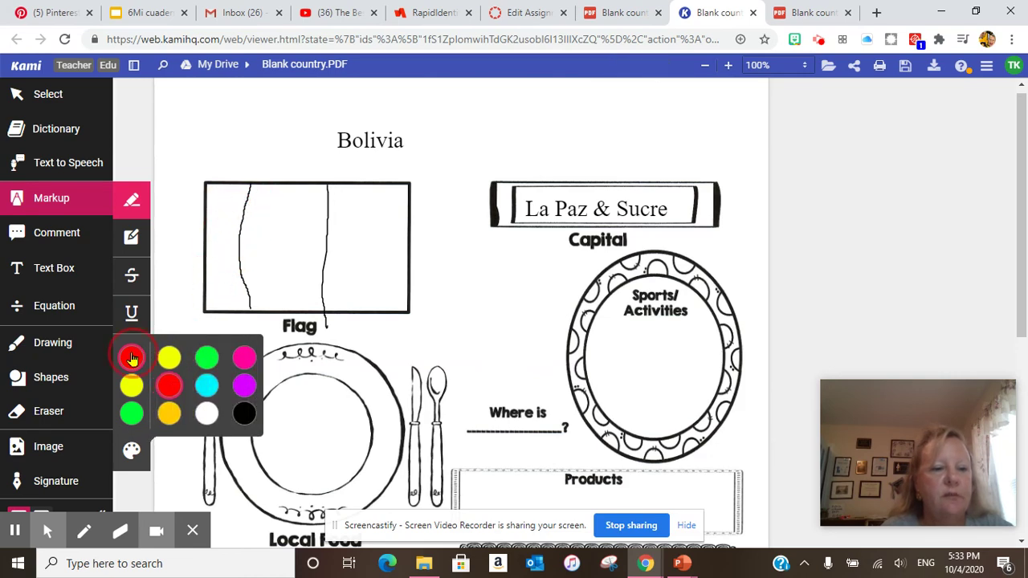
Step: Swap red for a darker red in the custom colour palette and save it
click(131, 452)
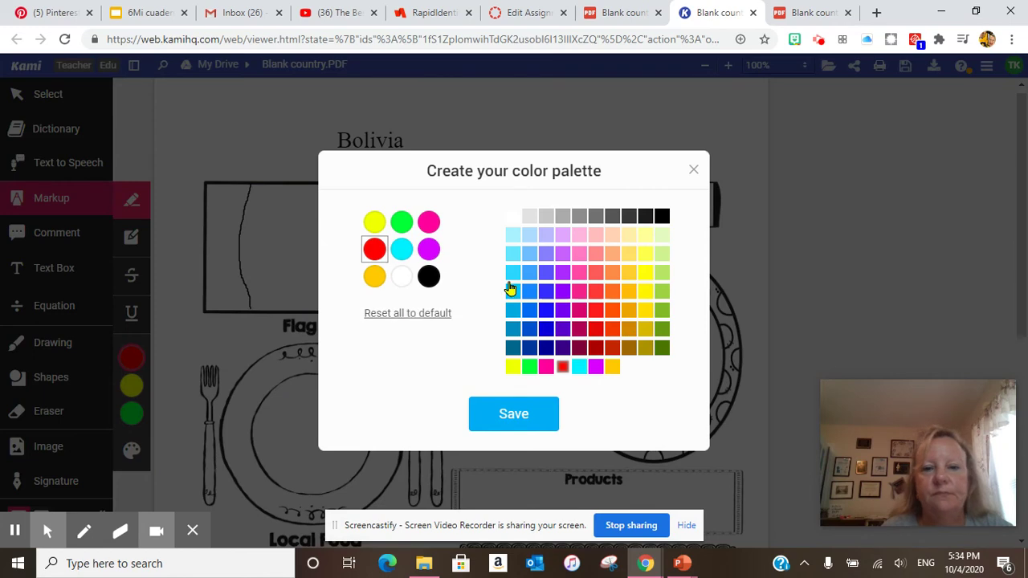
click(596, 347)
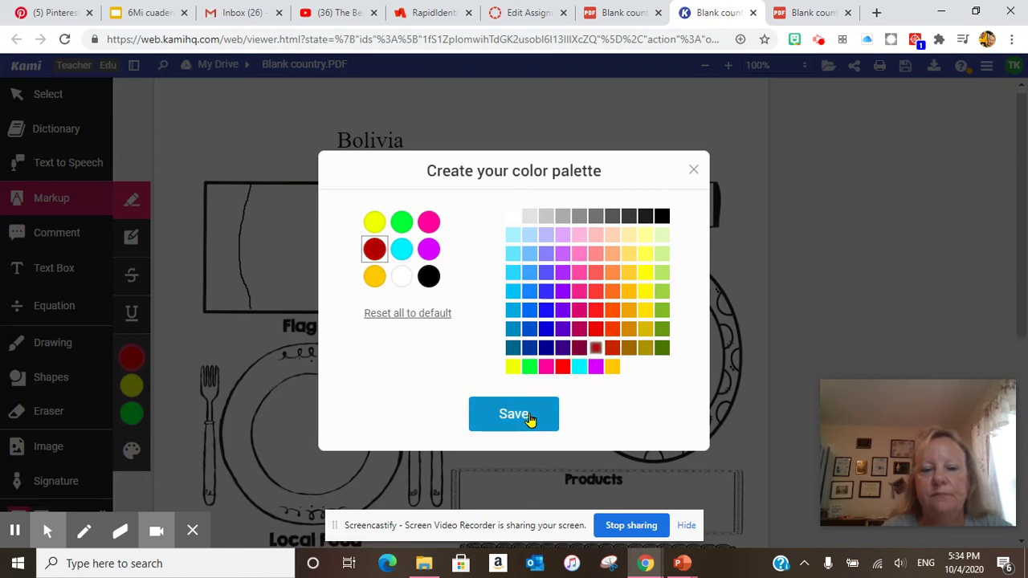
click(514, 414)
click(229, 219)
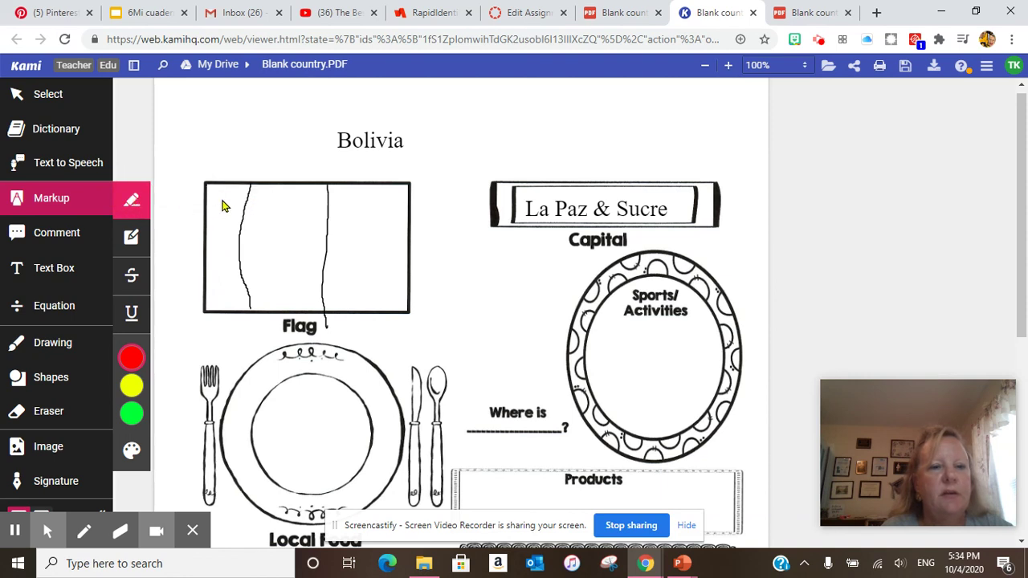
mouse_move(228, 207)
mouse_down()
mouse_move(222, 268)
mouse_move(227, 232)
mouse_up()
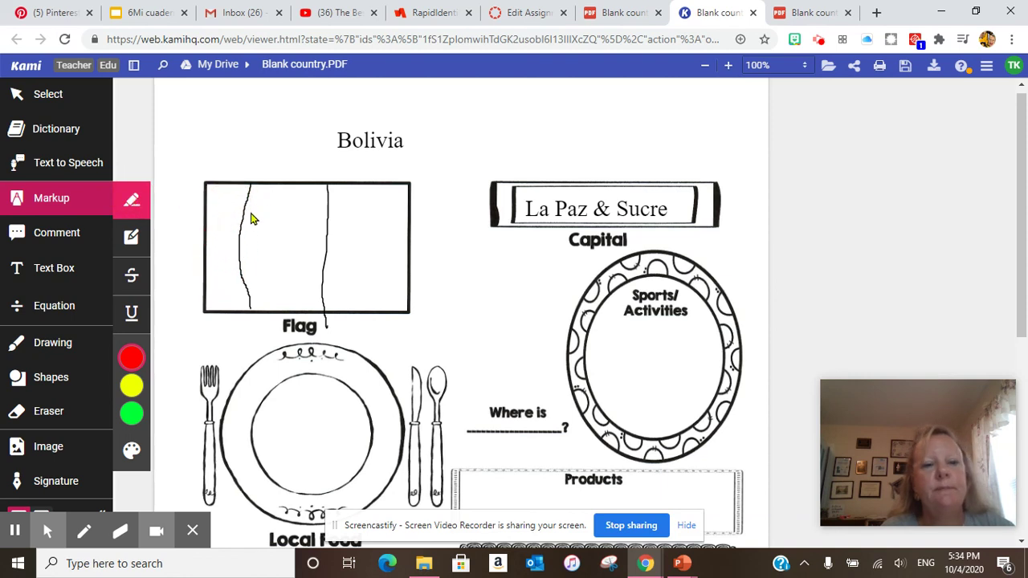
Step: Erase the 'La Paz & Sucre' text from the Capital text box
click(661, 209)
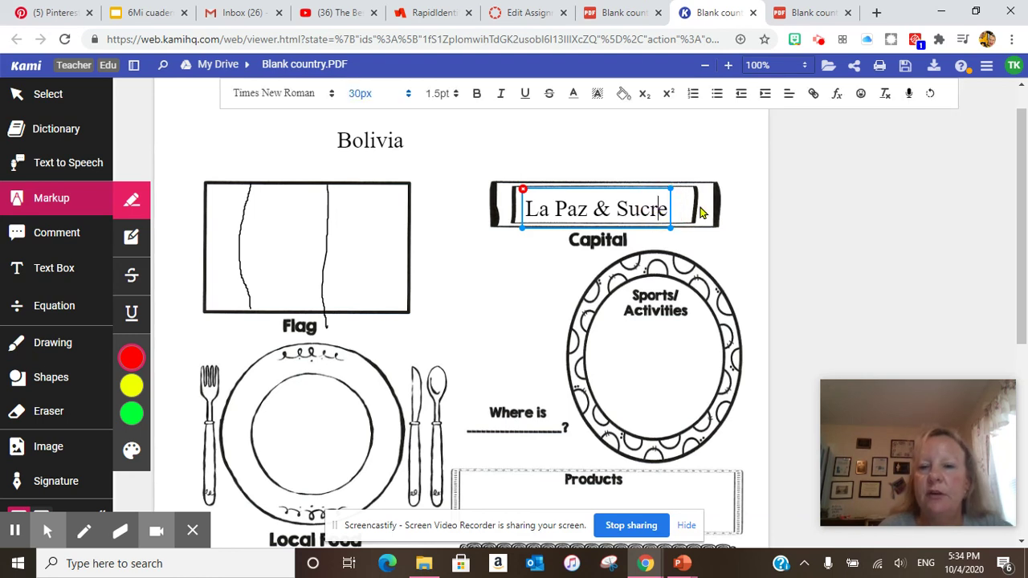
key(BackSpace)
key(BackSpace)
key(BackSpace)
key(BackSpace)
key(BackSpace)
key(BackSpace)
key(BackSpace)
key(BackSpace)
key(BackSpace)
key(BackSpace)
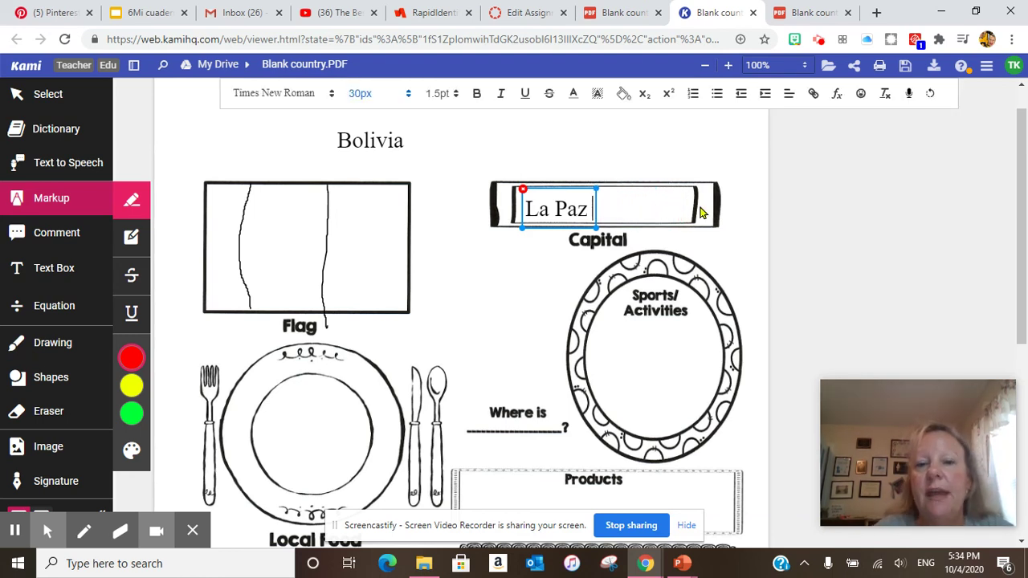
key(BackSpace)
key(BackSpace)
key(BackSpace)
key(BackSpace)
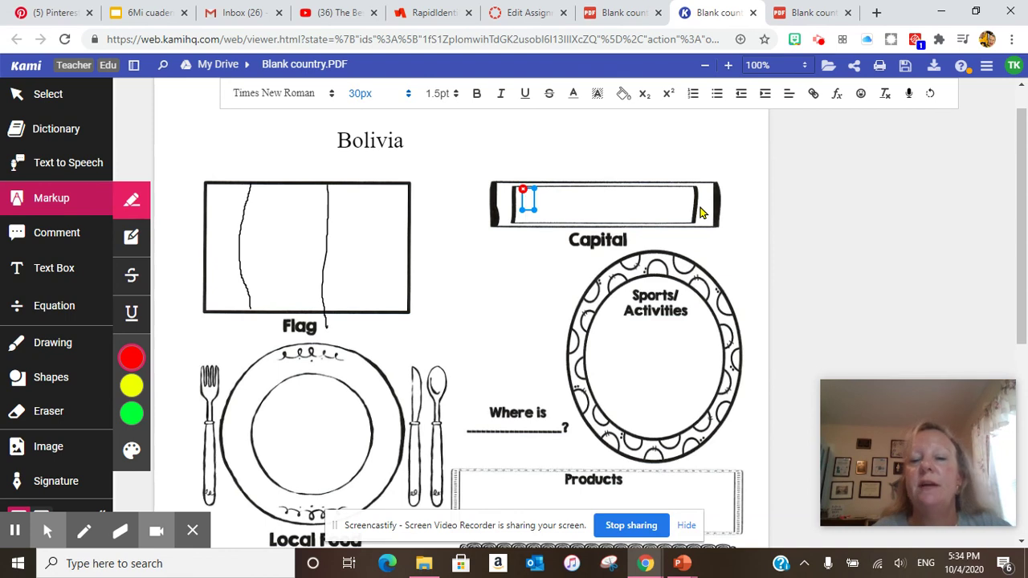